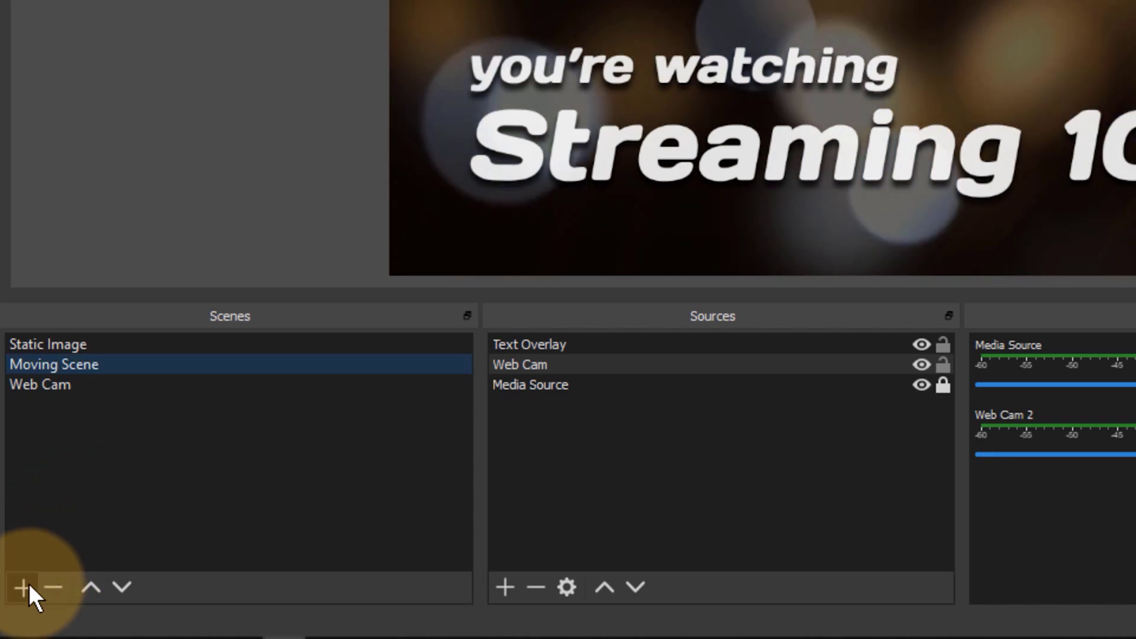
- Add a new scene named 'Desktop', trimming the typed 'Desktop Capture' down to 'Desktop'
left_click(28, 586)
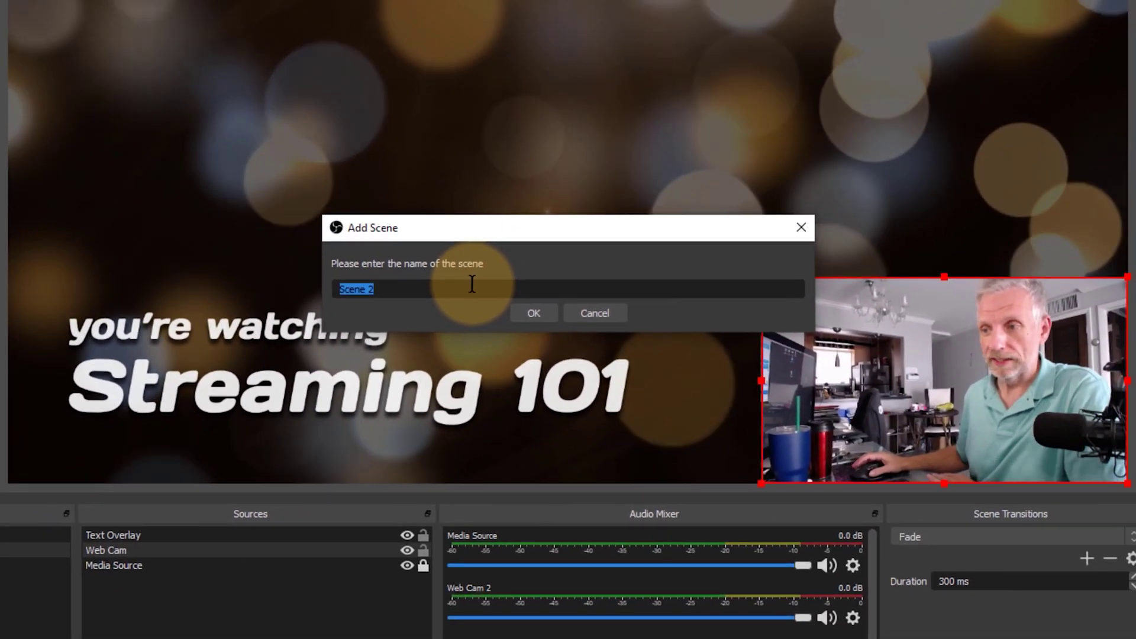
type("D")
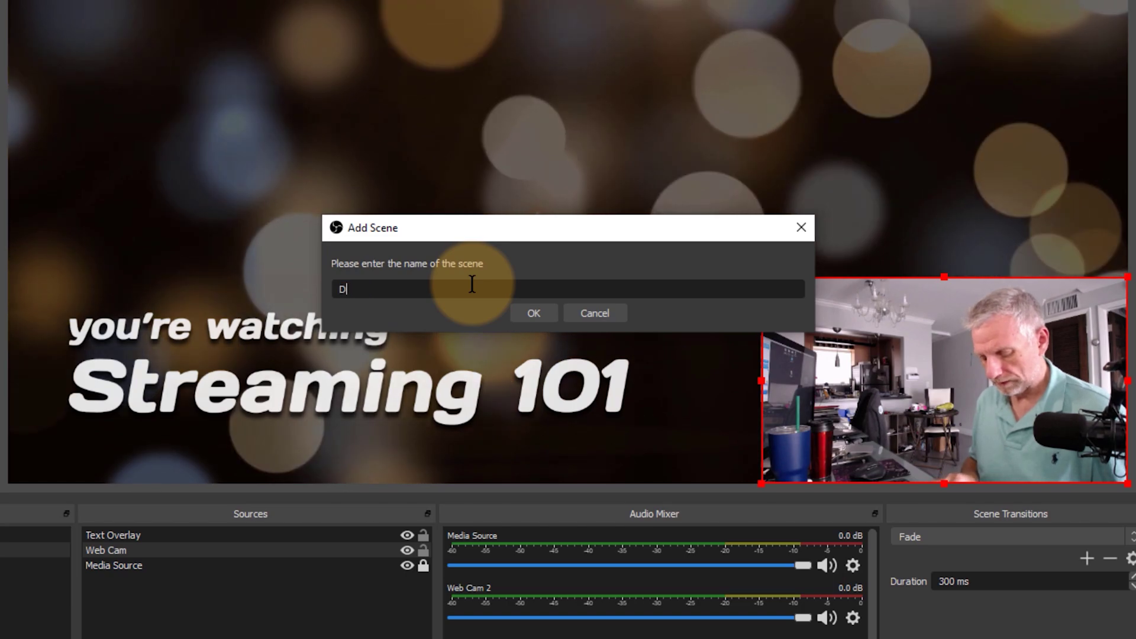
type("esktop Capture")
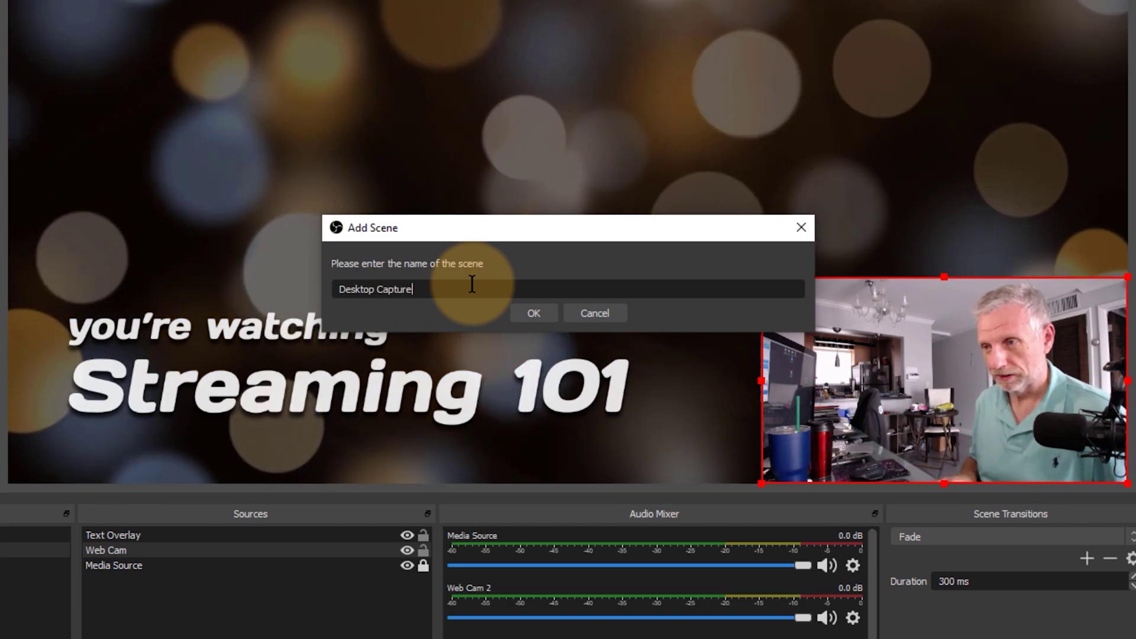
key("BackSpace")
key("BackSpace")
key("BackSpace")
key("BackSpace")
key("BackSpace")
key("BackSpace")
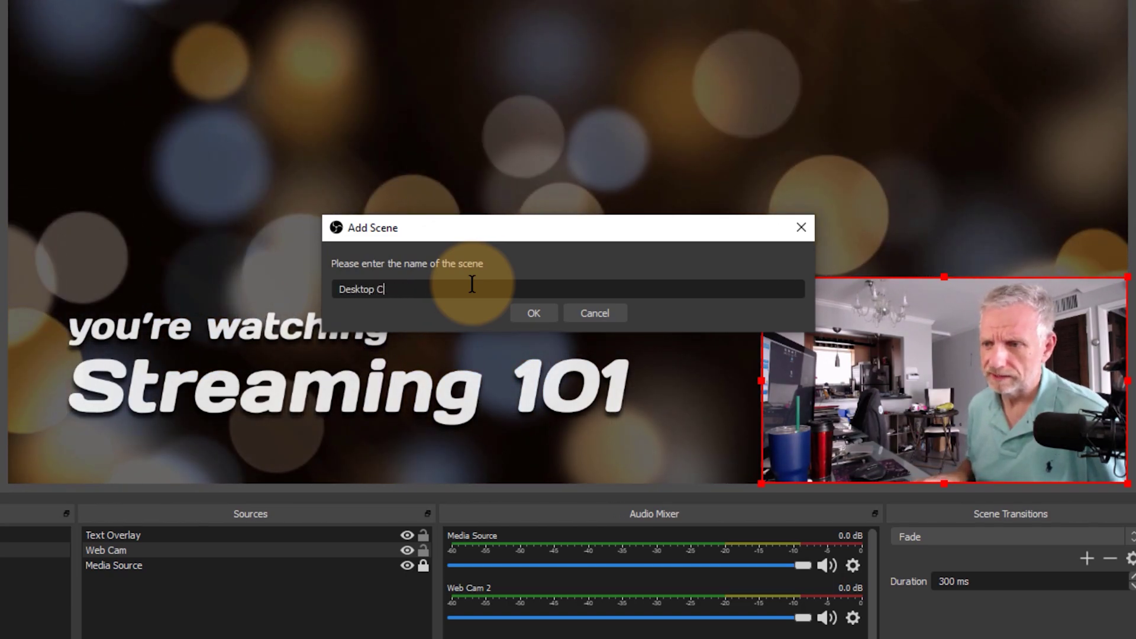
key("BackSpace")
key("BackSpace")
key("Return")
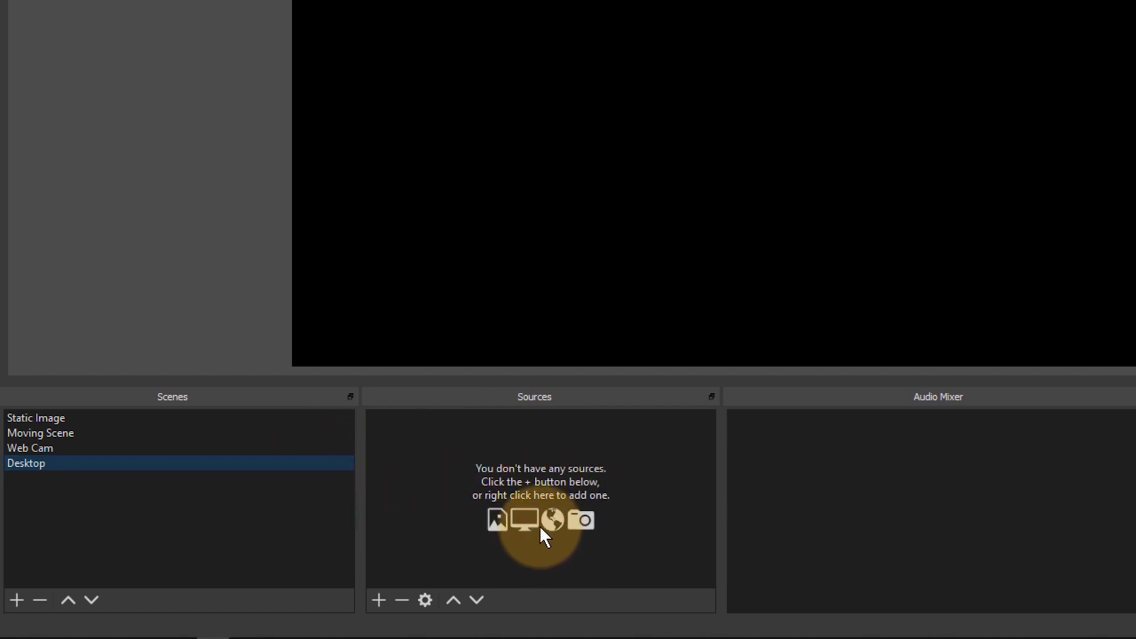
- Add a Display Capture source set to Display 1: 1920x1080 @ 0,0
left_click(375, 602)
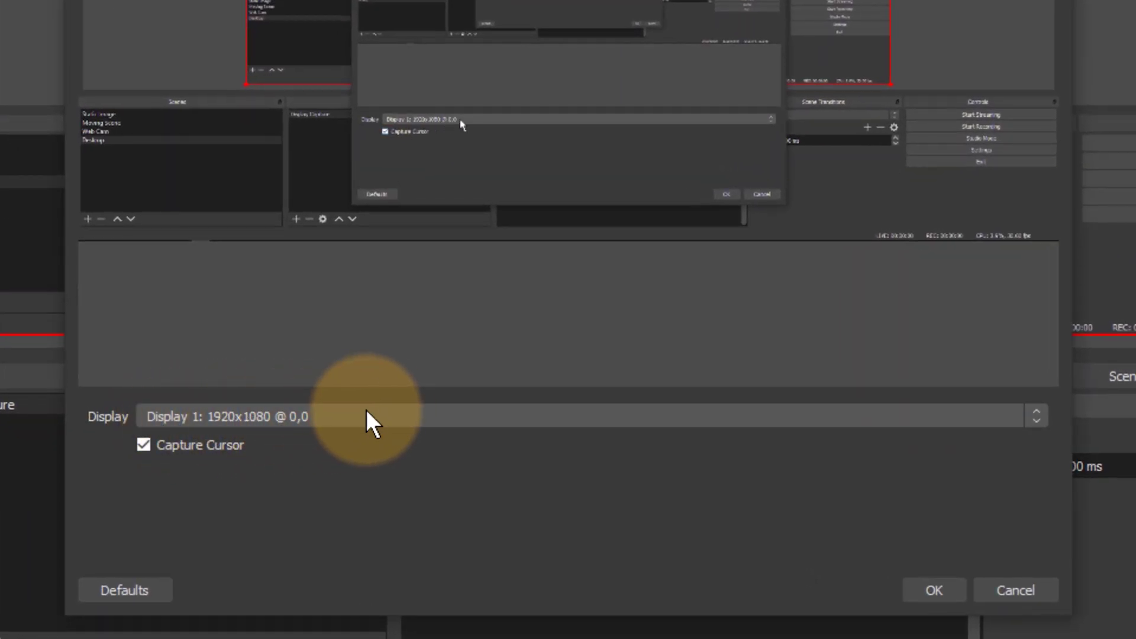
left_click(384, 417)
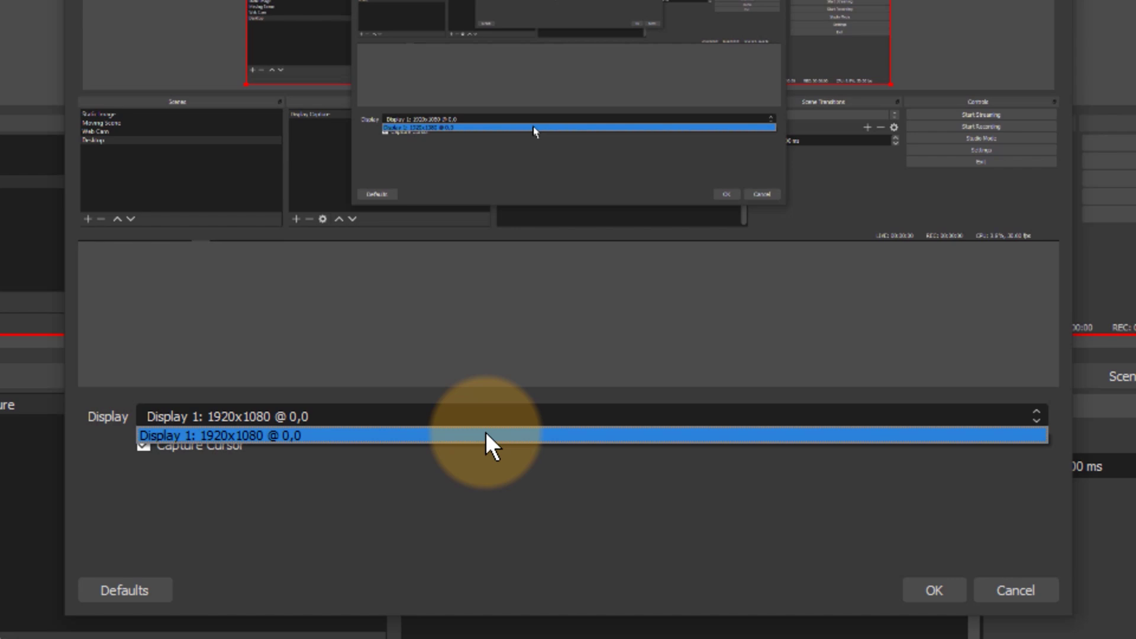
left_click(486, 432)
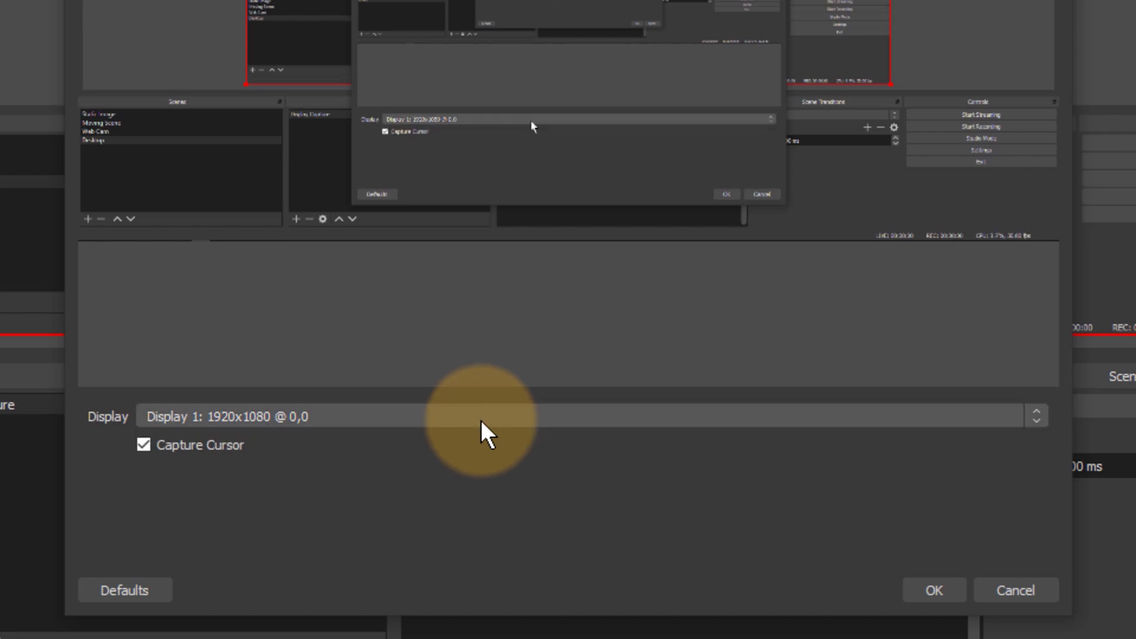
left_click(480, 422)
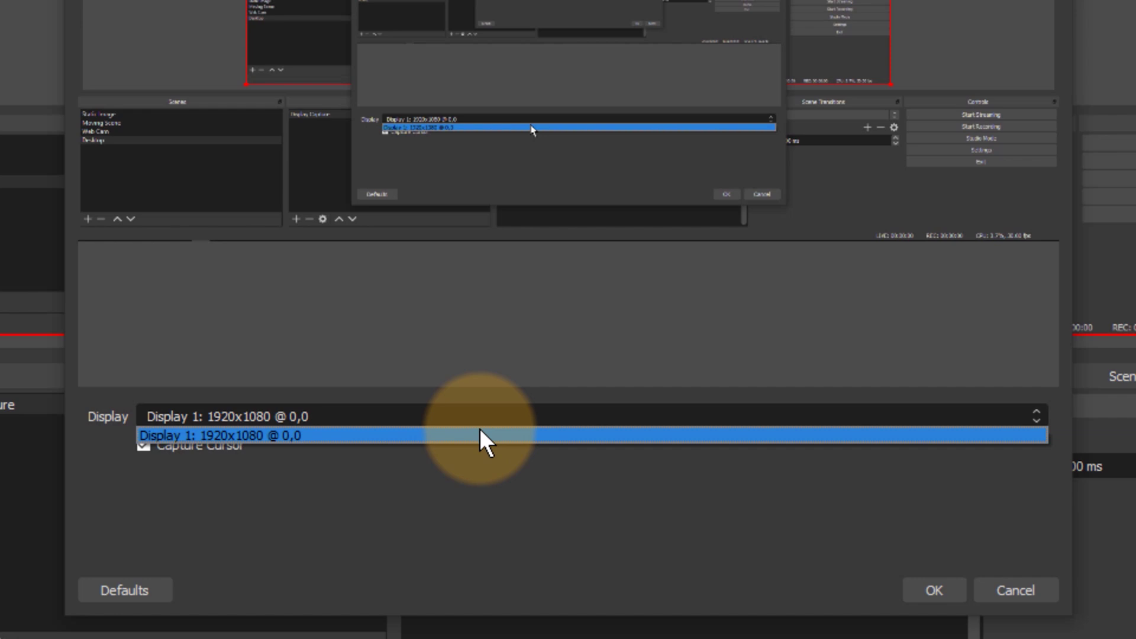
left_click(481, 432)
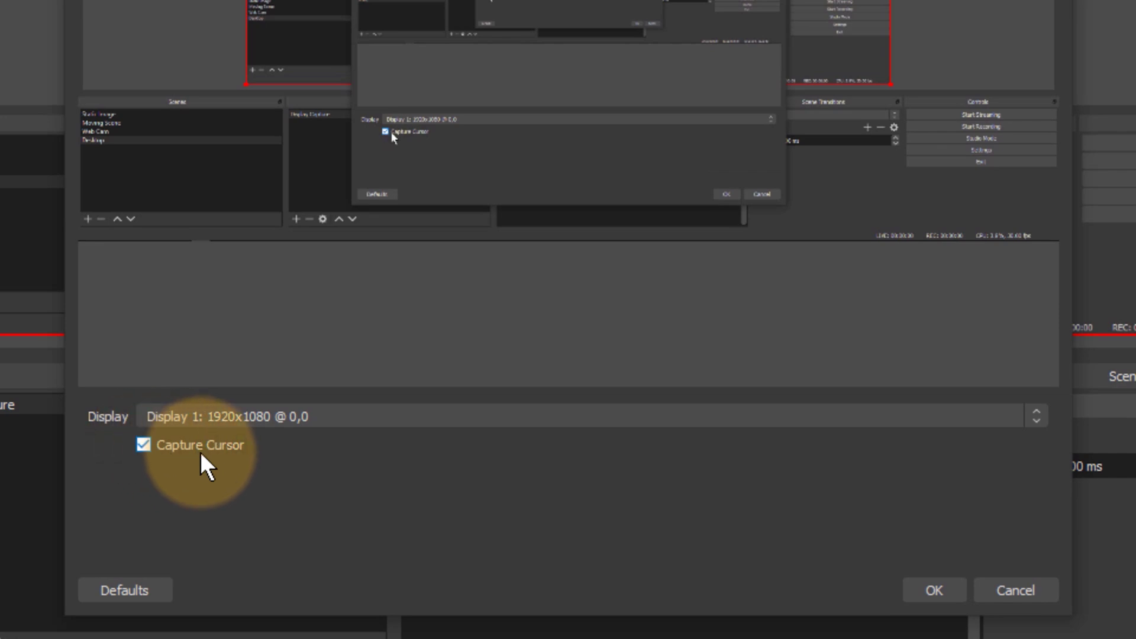
- Turn Capture Cursor off and confirm, then reopen the source's properties and re-enable it
left_click(143, 445)
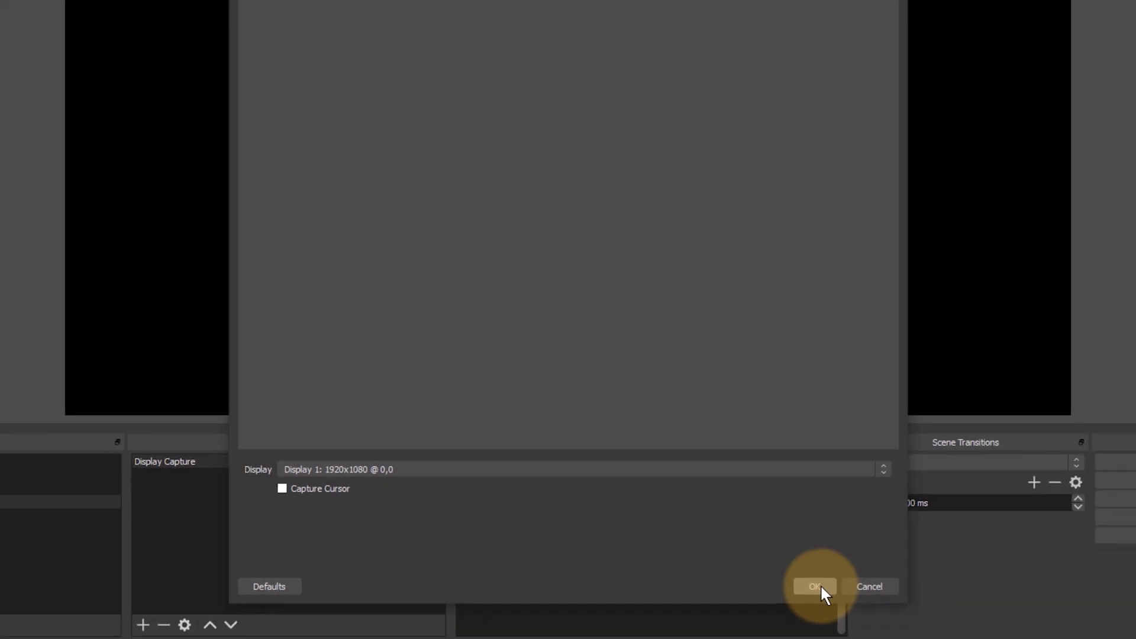
left_click(932, 590)
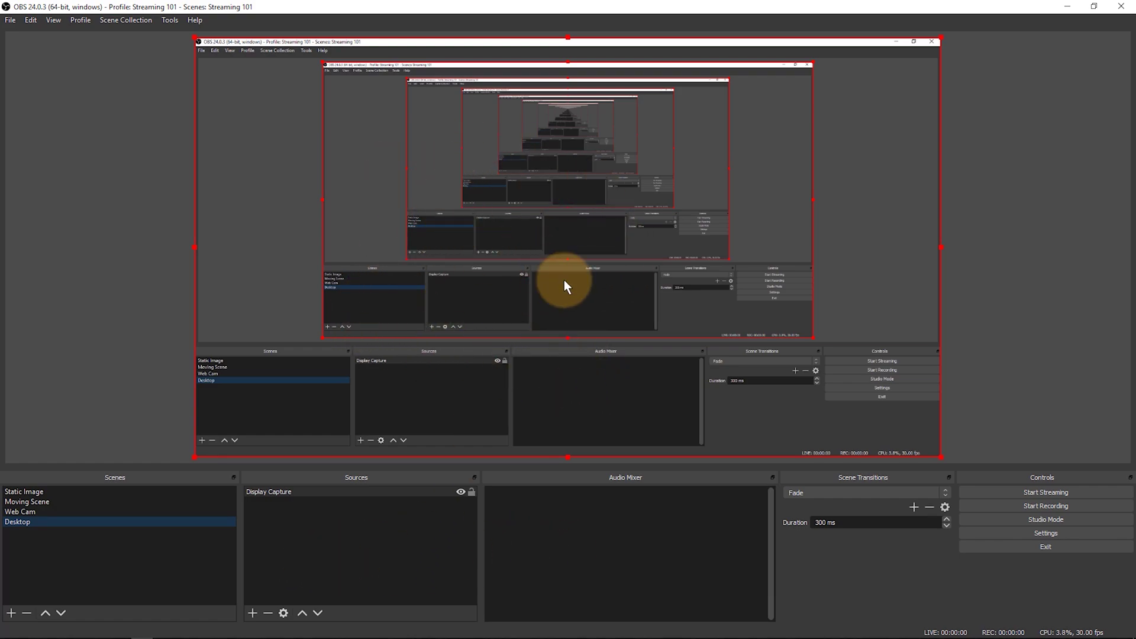
double_click(365, 492)
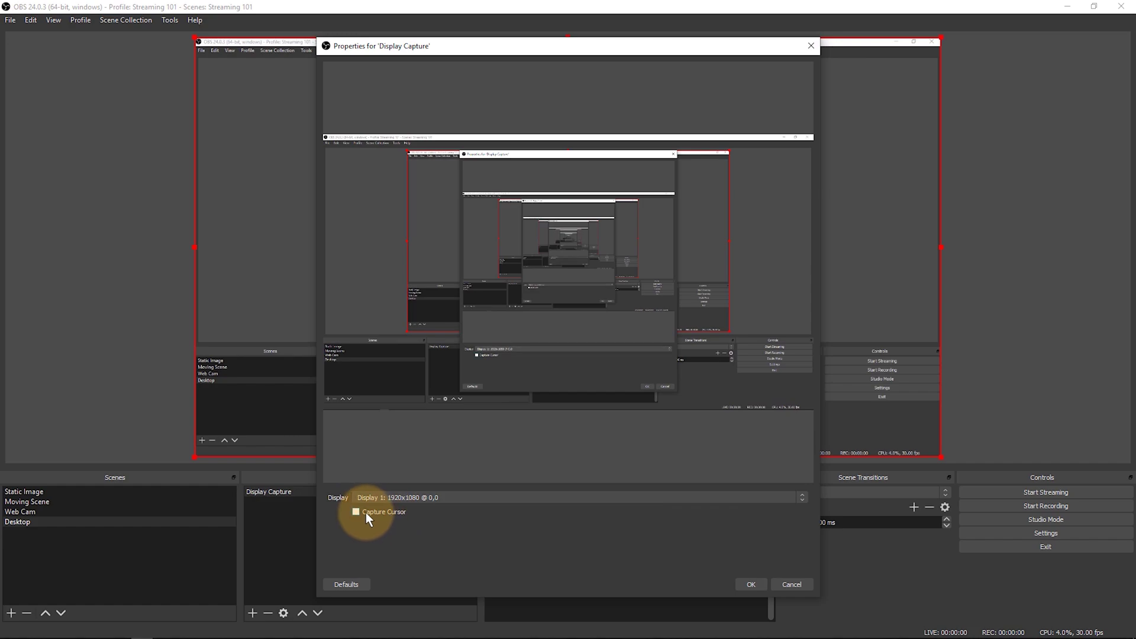
left_click(365, 512)
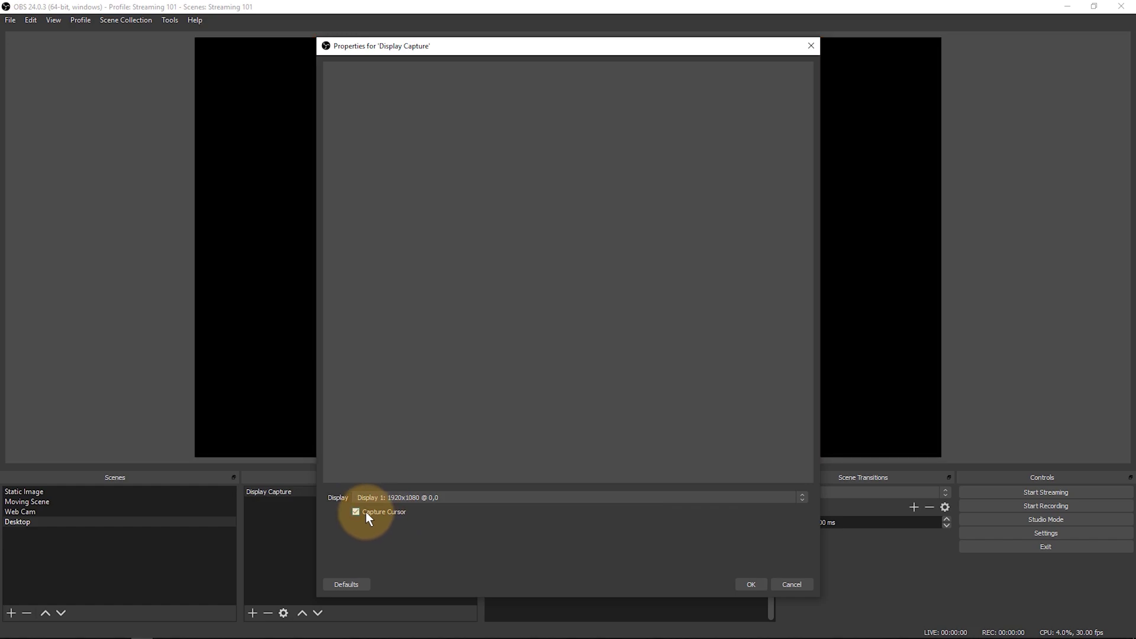
- Save the Display Capture properties and switch to the Web Cam scene
left_click(741, 582)
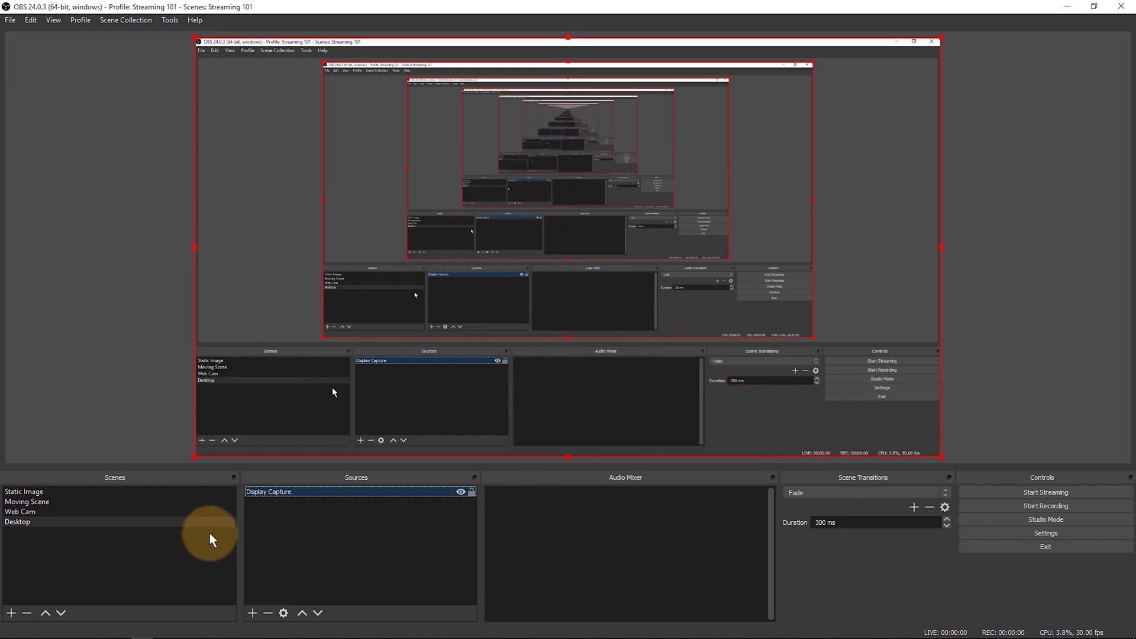
left_click(200, 513)
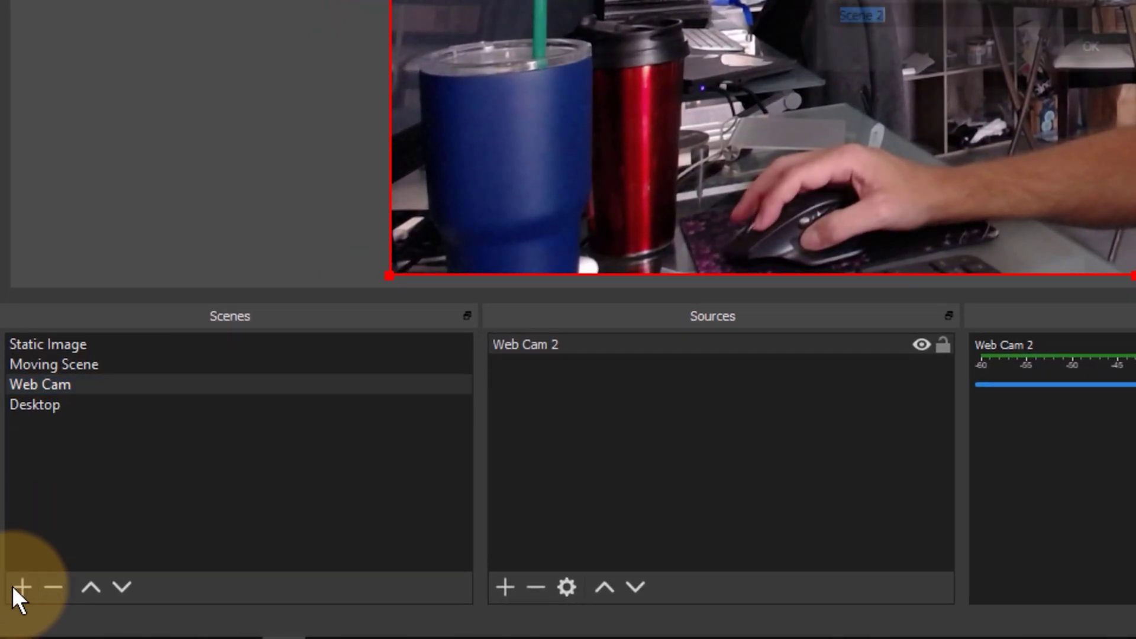
- Add another new scene, entering 'Game Capture' as its name
left_click(14, 588)
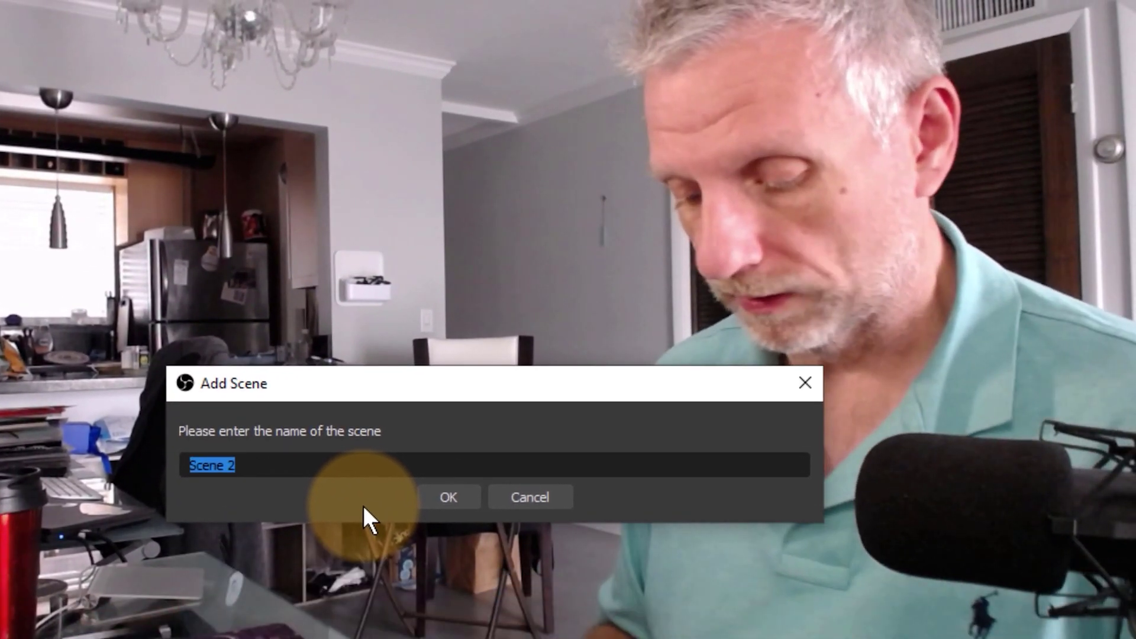
type("Game Capture")
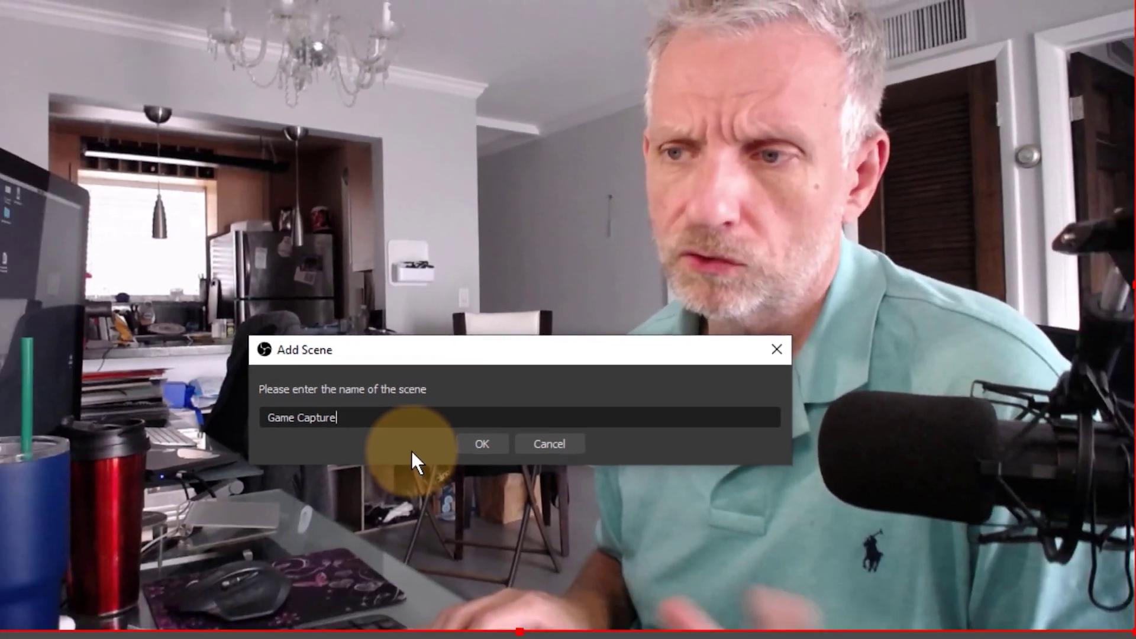
key("Return")
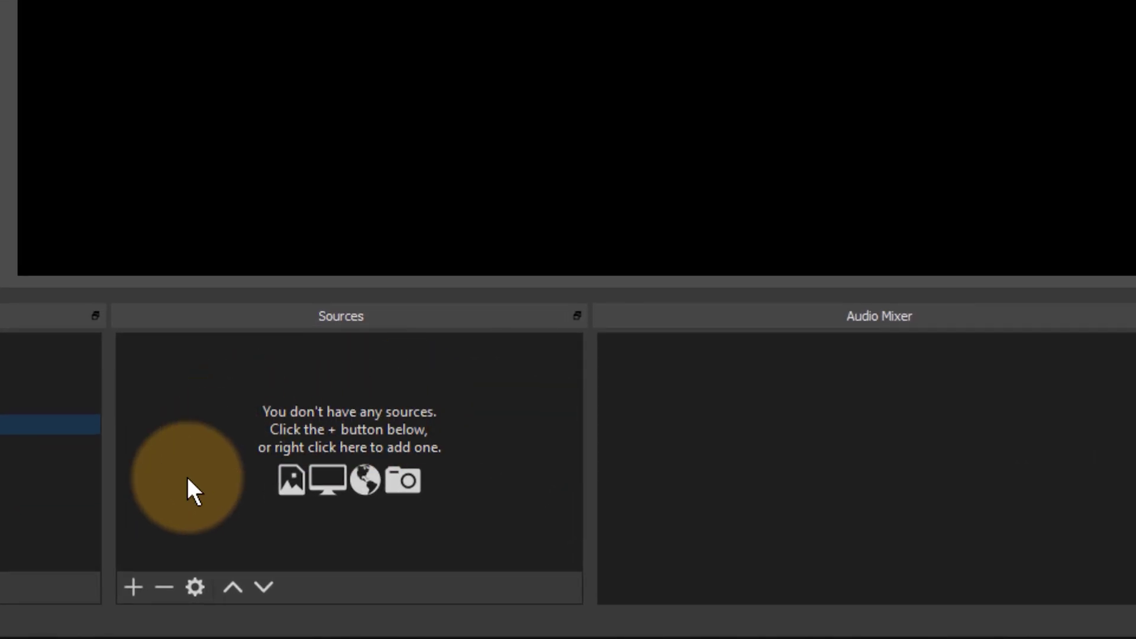
- Add a Game Capture source to the new scene
left_click(145, 586)
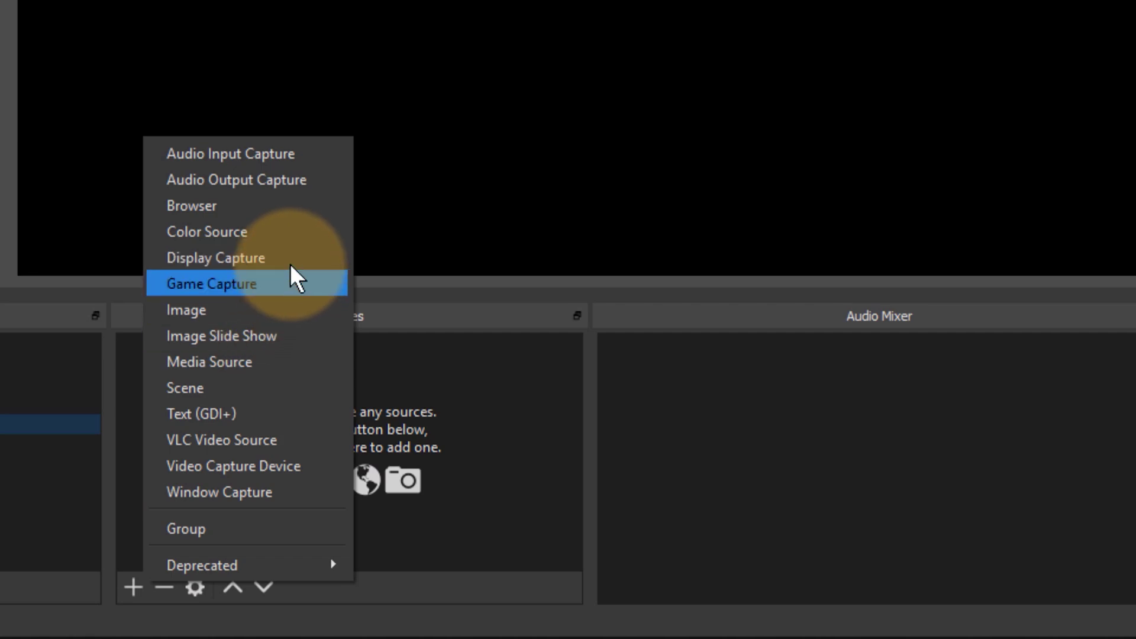
left_click(294, 284)
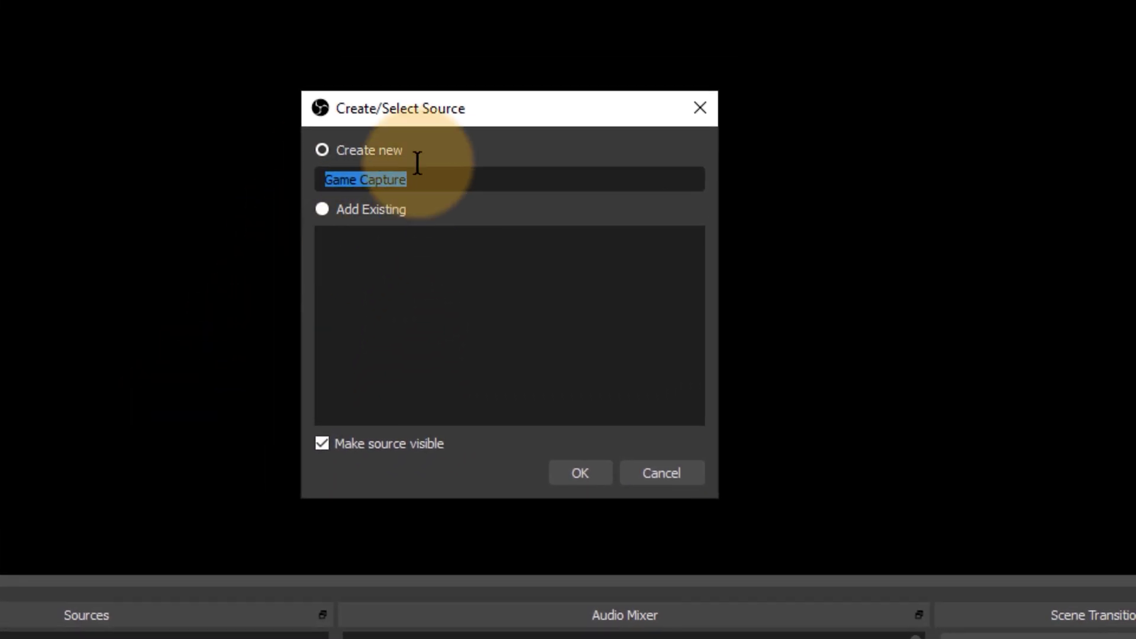
left_click(587, 481)
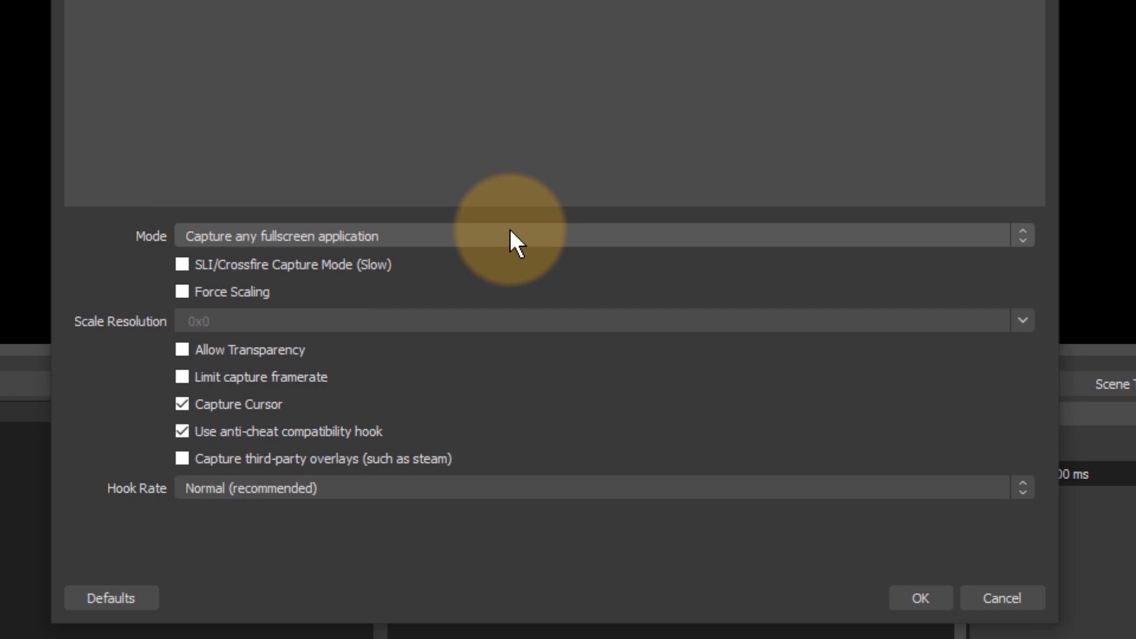
- Set Game Capture mode to Capture specific window, targeting [Subnautica.exe]: Subnautica
left_click(510, 230)
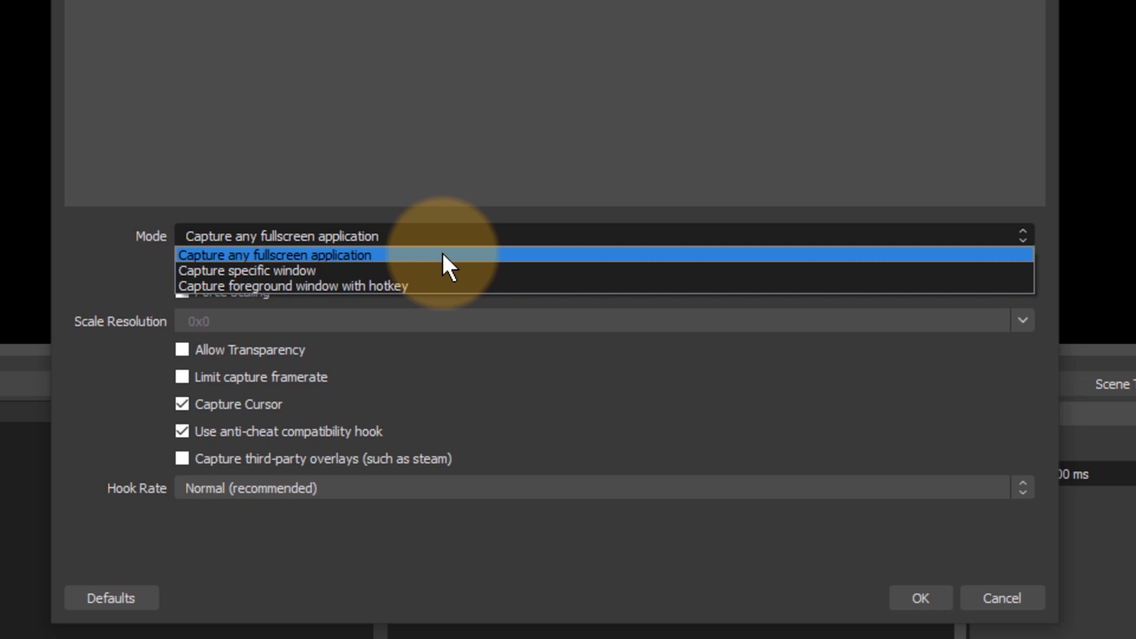
left_click(375, 270)
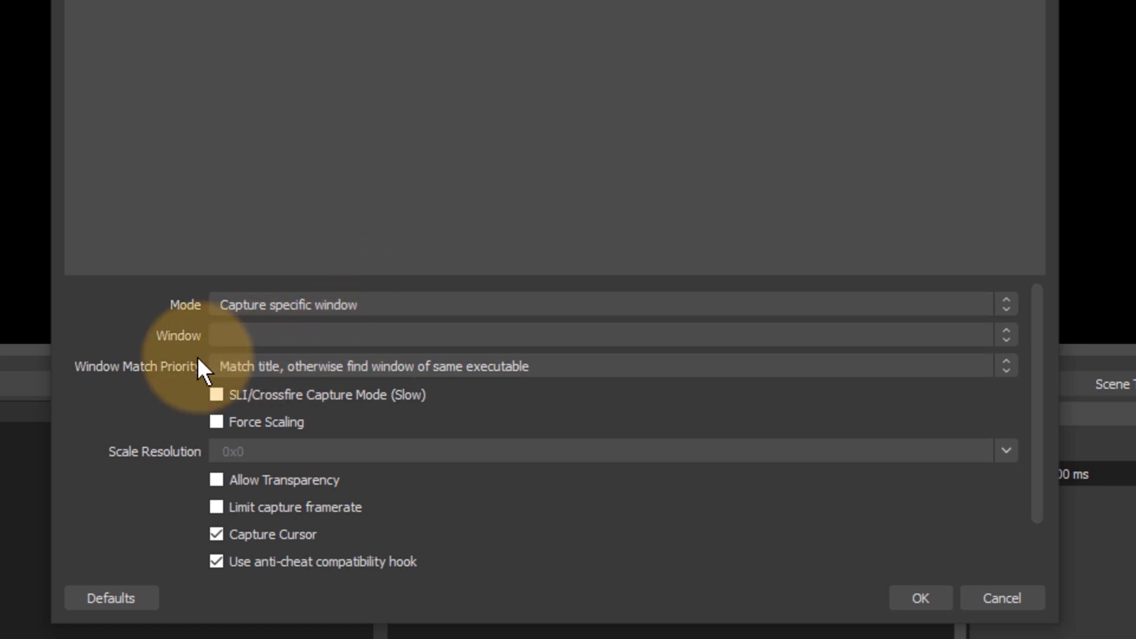
left_click(1006, 333)
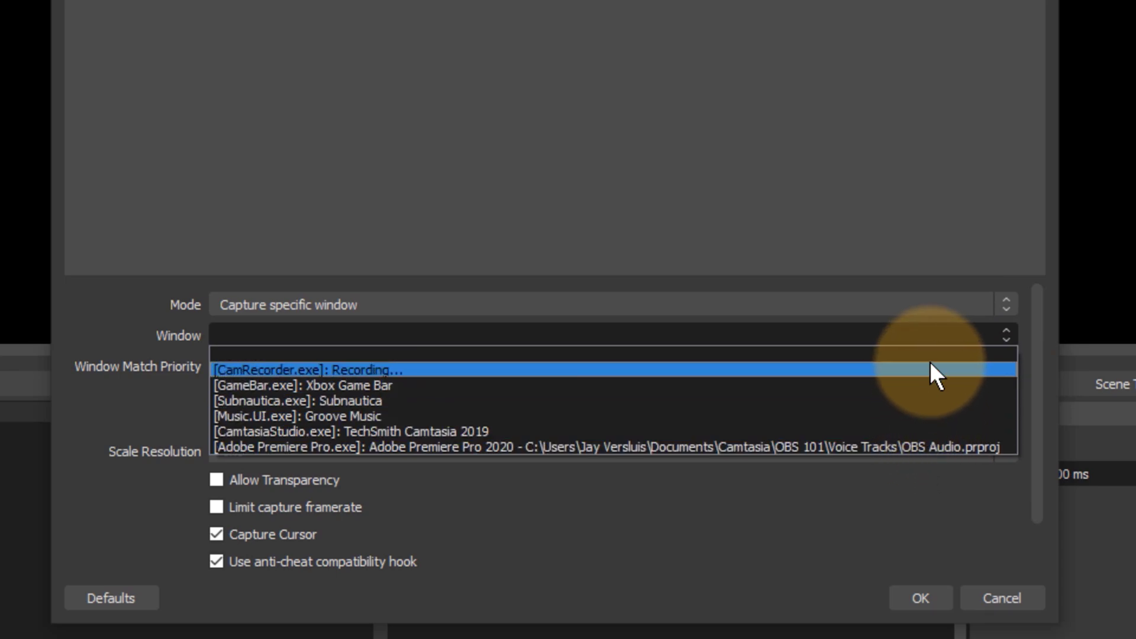
left_click(389, 400)
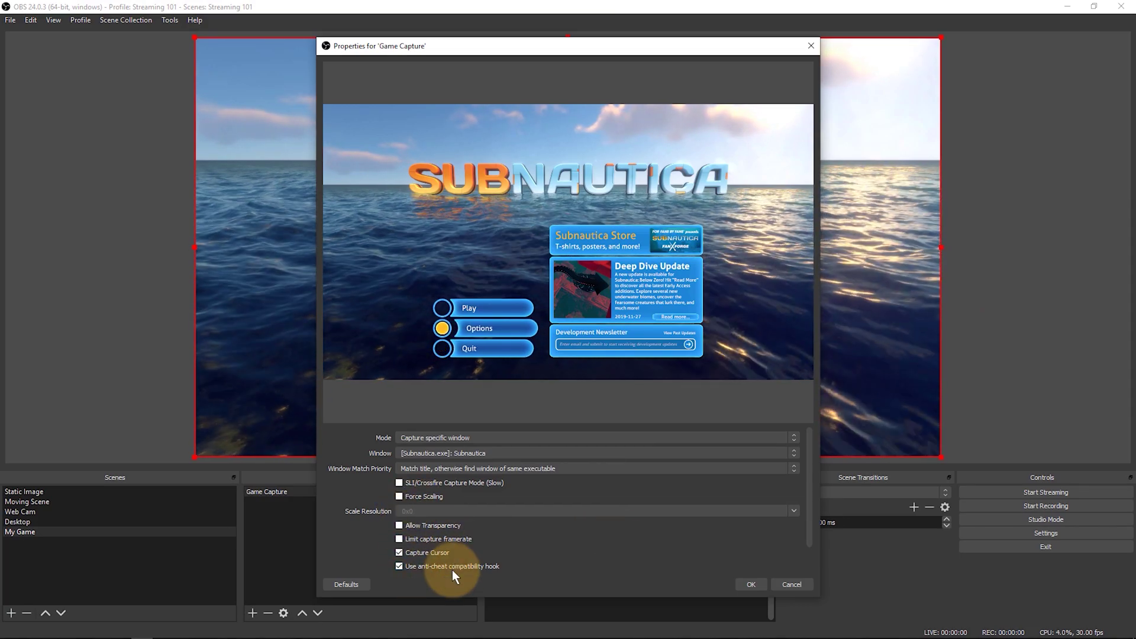
left_click(753, 585)
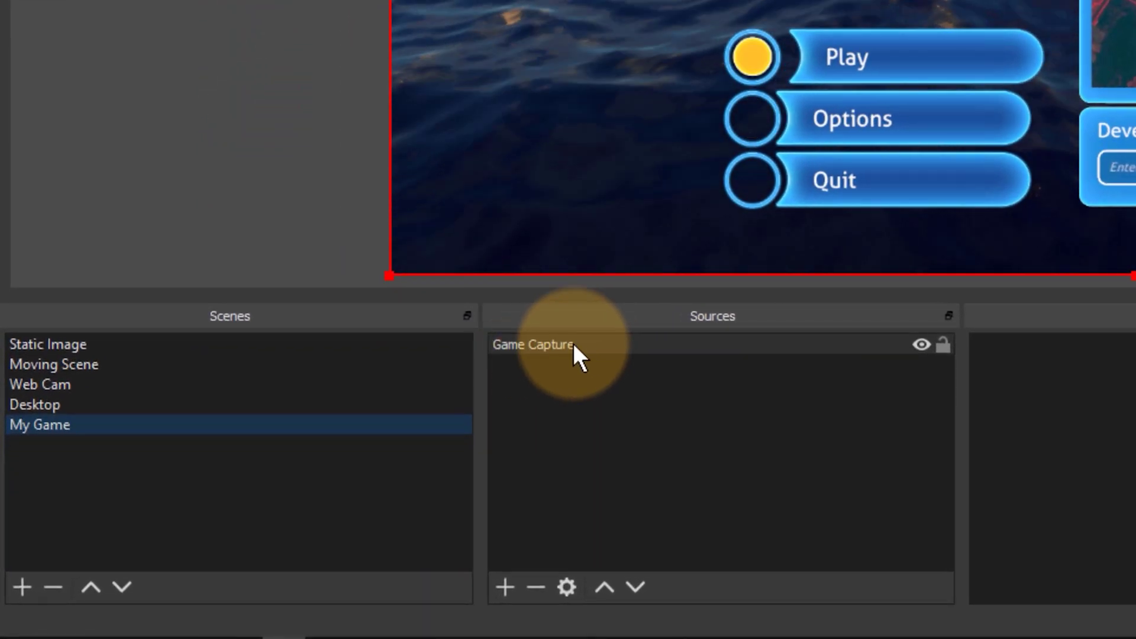
- Add the existing Web Cam scene as a source in My Game and select it
left_click(575, 346)
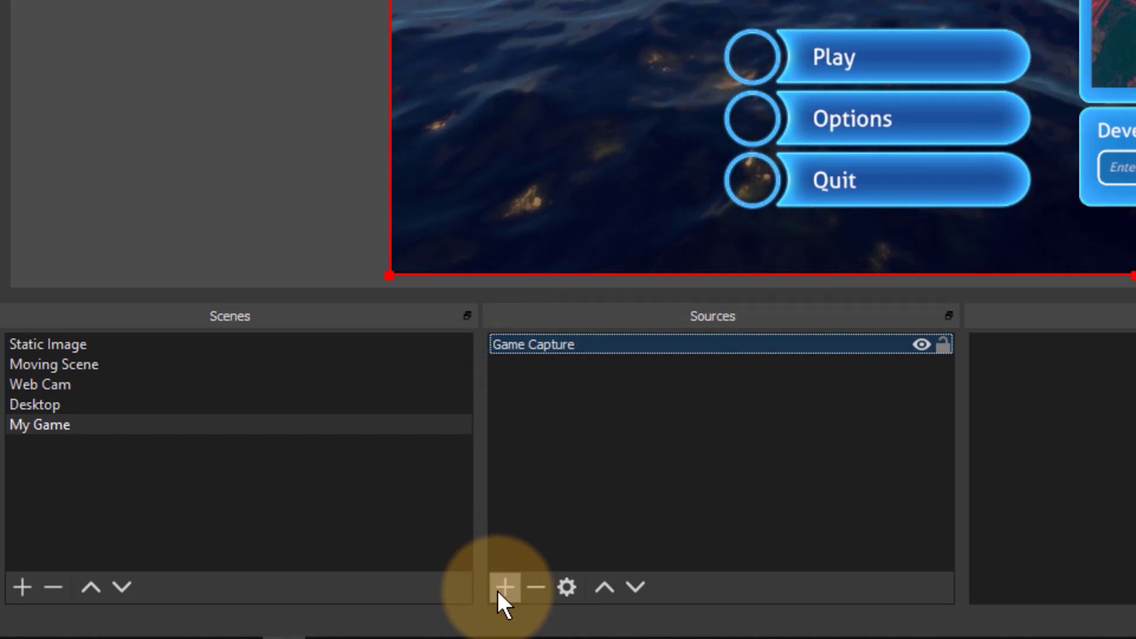
left_click(497, 590)
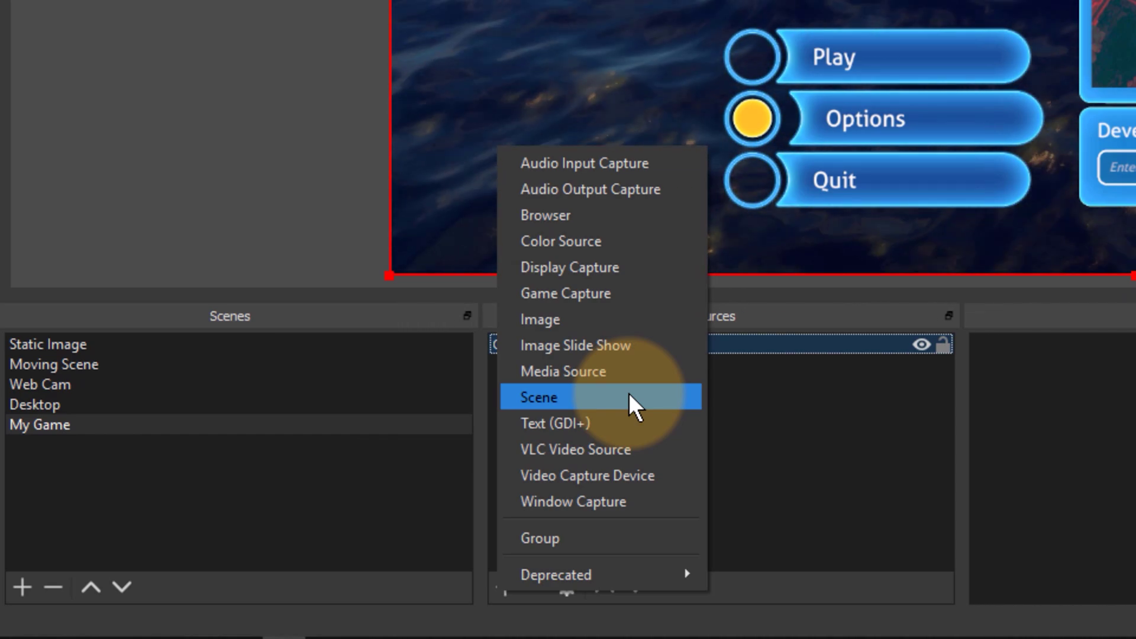
left_click(628, 395)
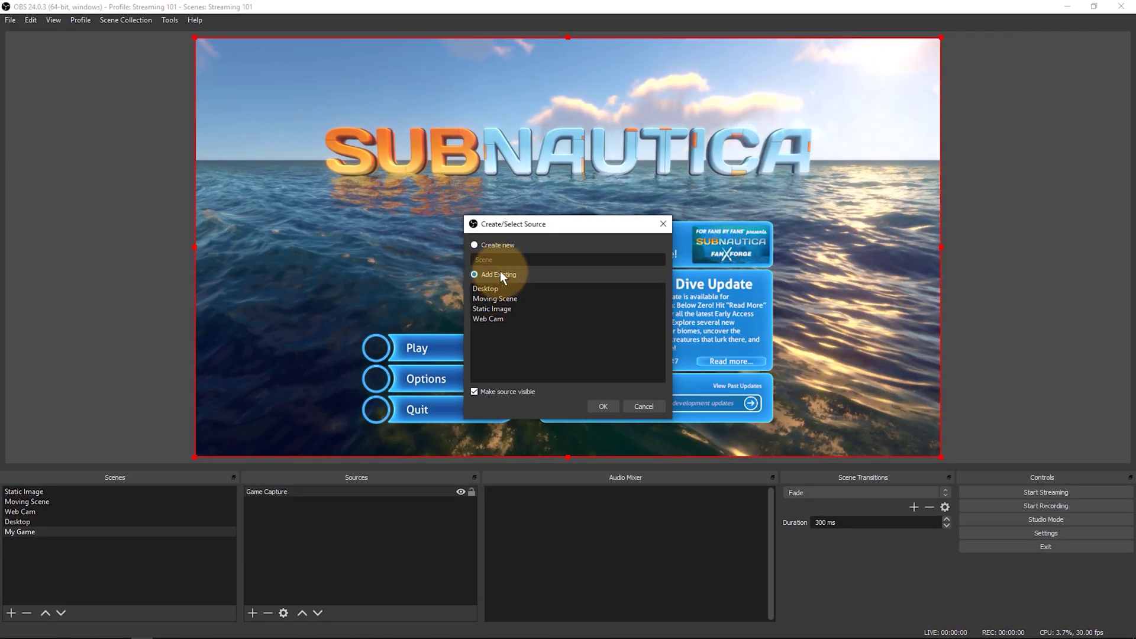
left_click(496, 319)
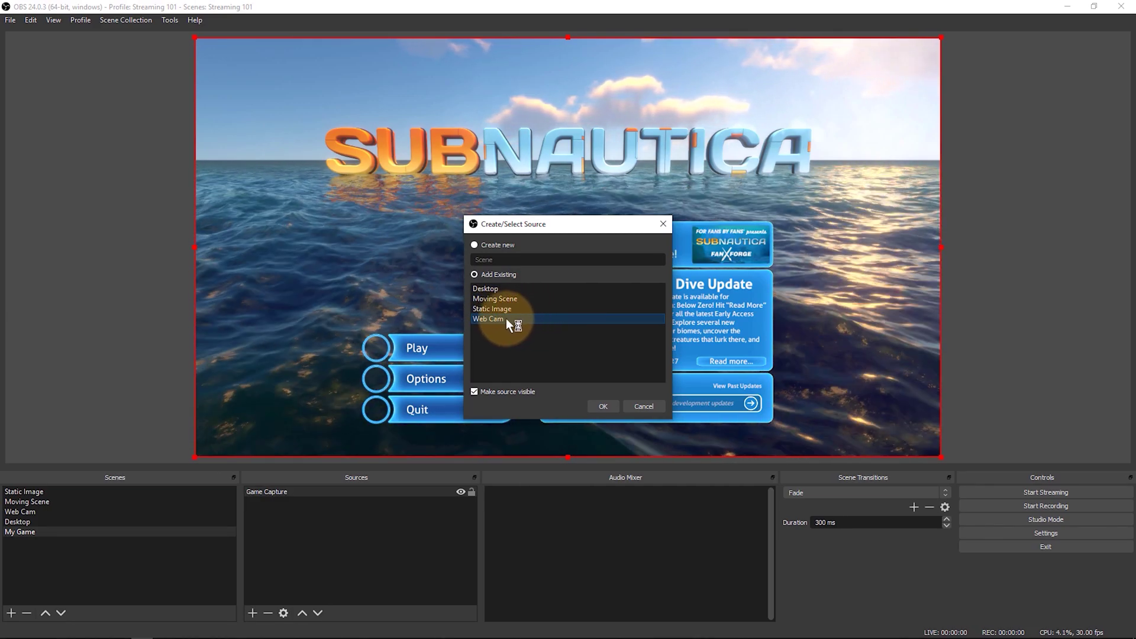
left_click(604, 407)
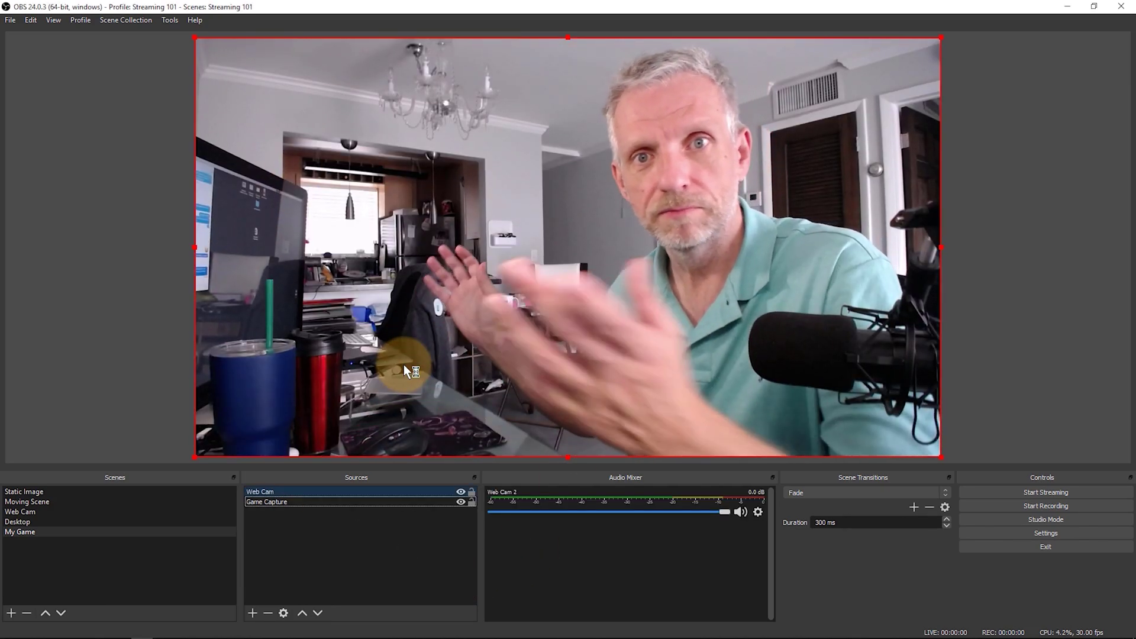
left_click(301, 493)
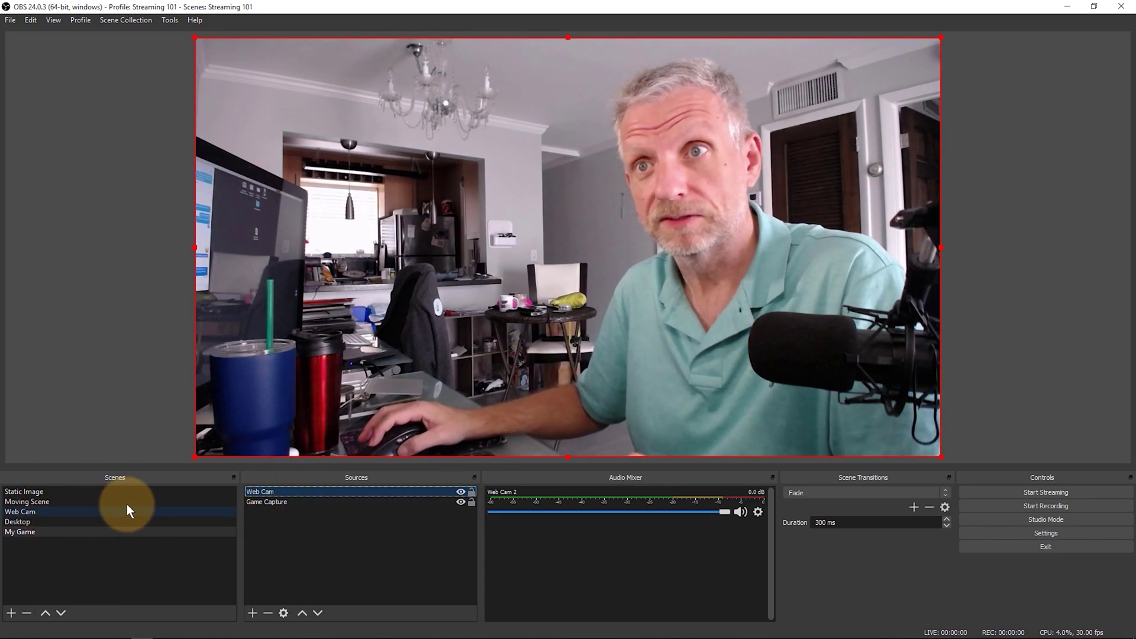
- Shrink the webcam into the game's lower-right corner, then show the Web Cam scene
left_click_drag(193, 35, 772, 402)
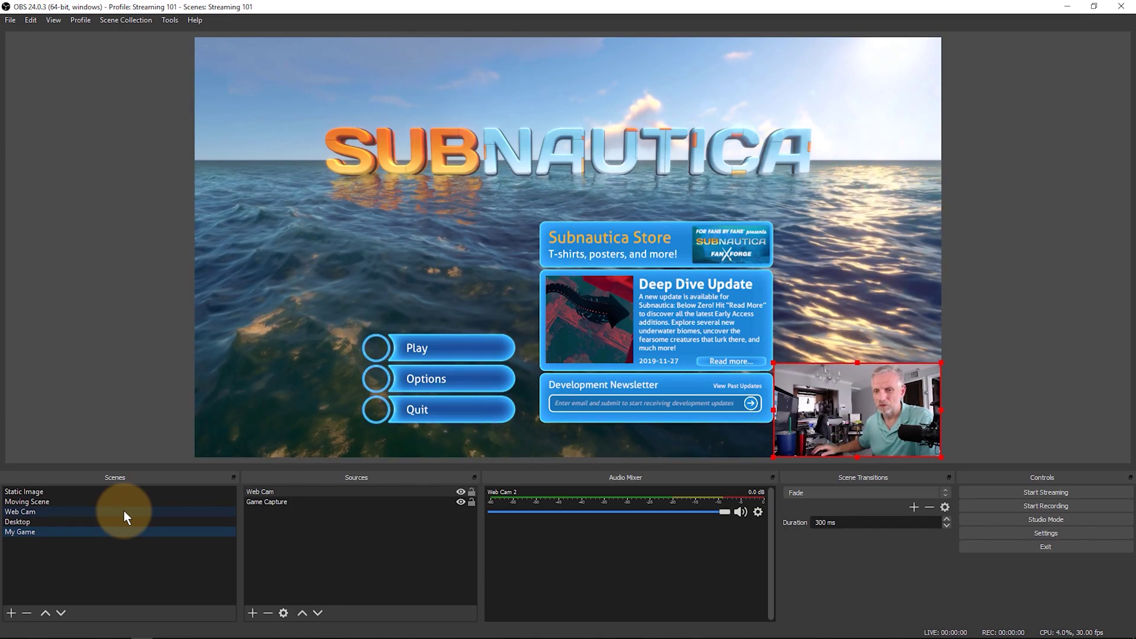
left_click(124, 513)
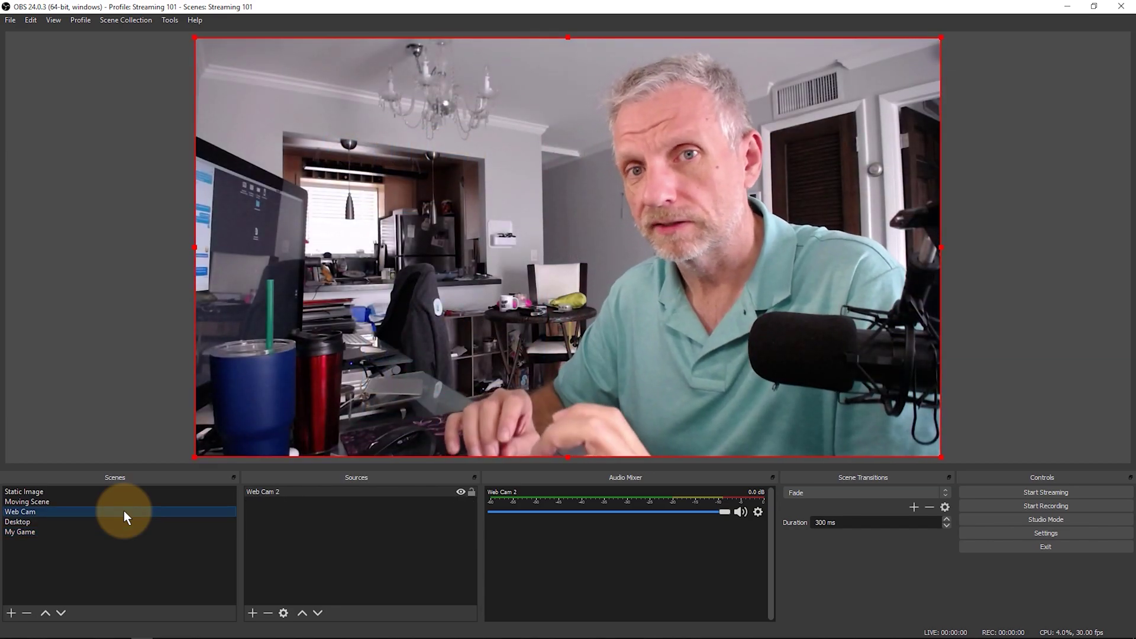